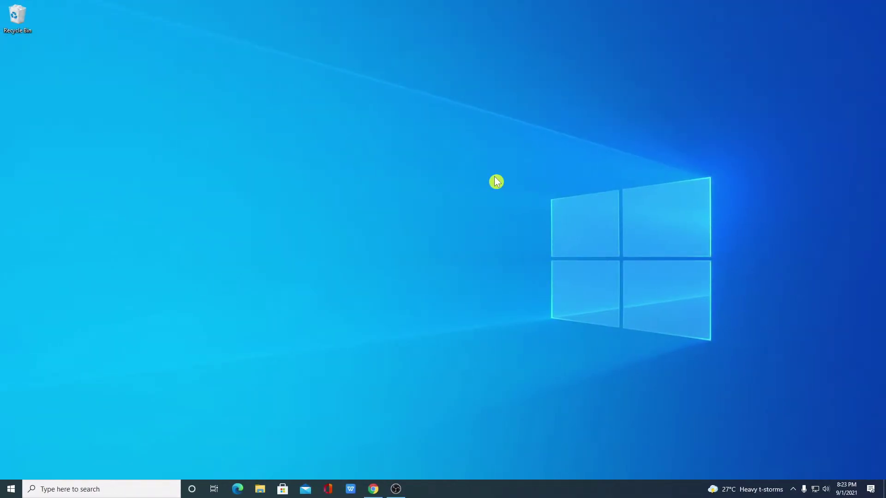
- Bring back Chrome's 'opera gaming browser' search results from the taskbar
click(374, 489)
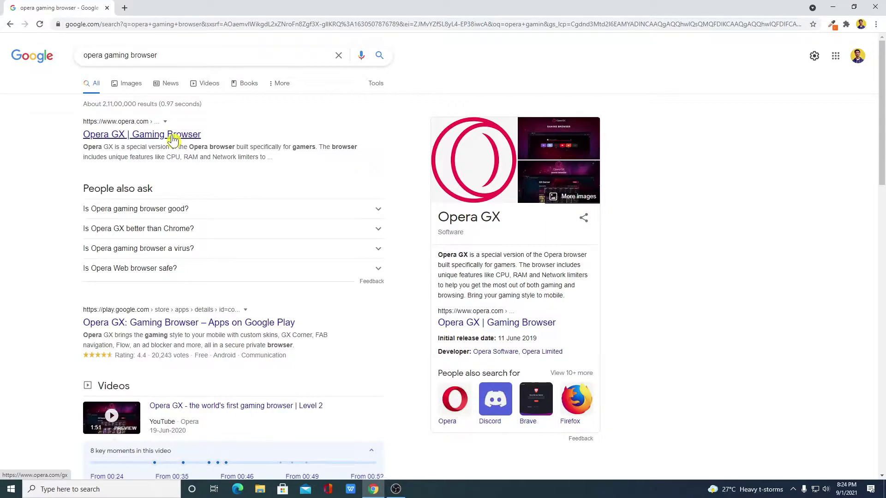
- Open the official Opera GX site and download the OperaGXSetup.exe installer
click(177, 135)
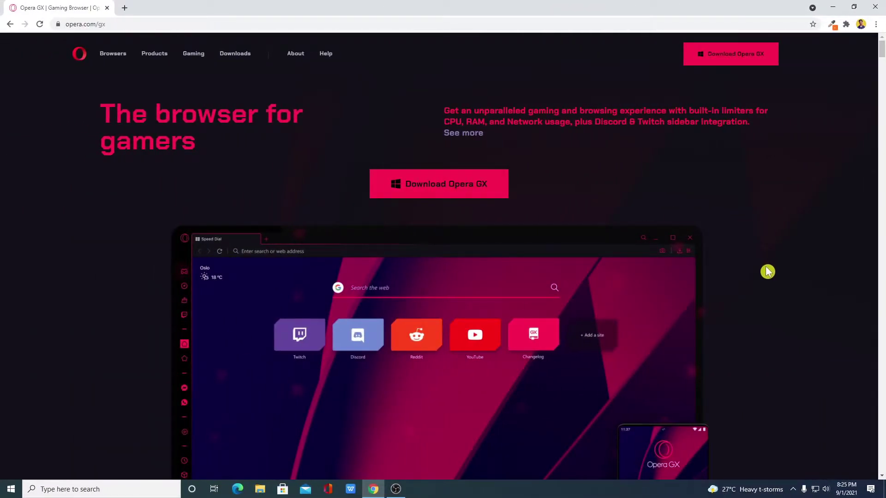
scroll(766, 272, down, 3)
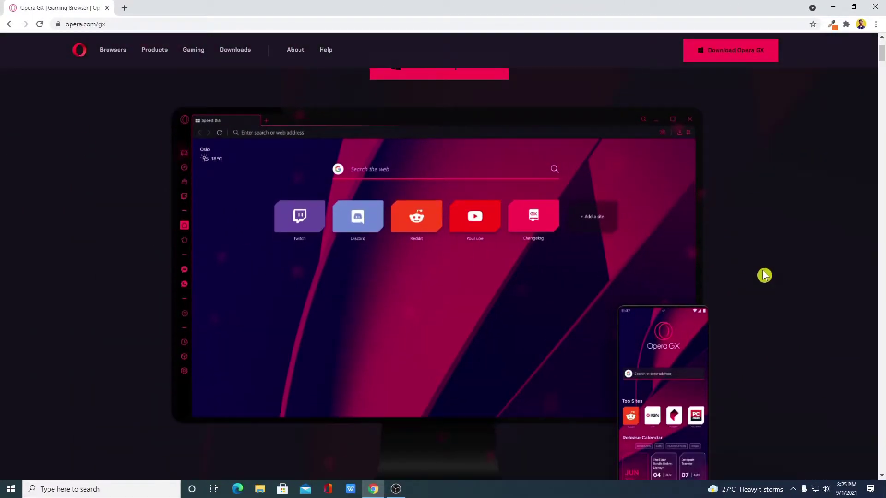
scroll(764, 275, down, 10)
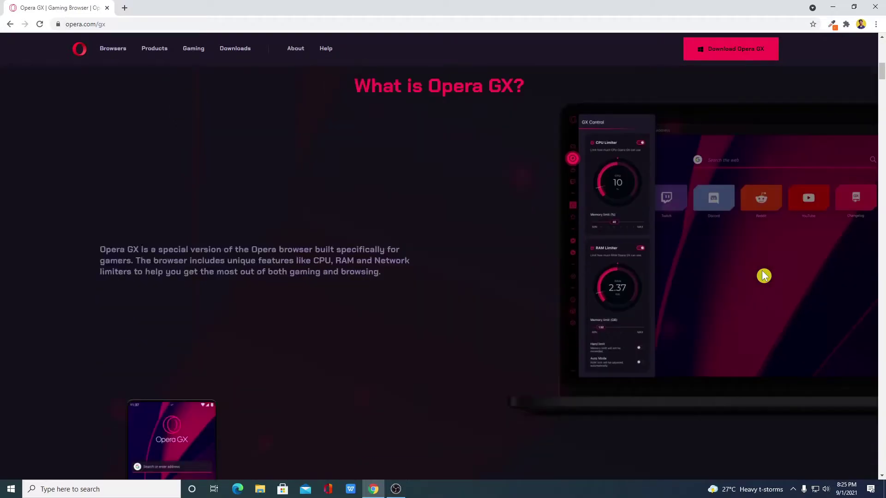
scroll(764, 276, down, 5)
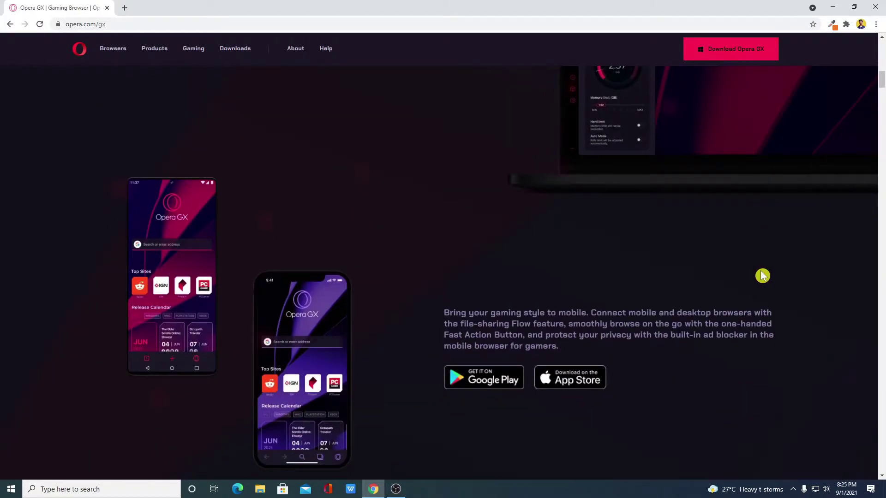
scroll(763, 276, down, 1)
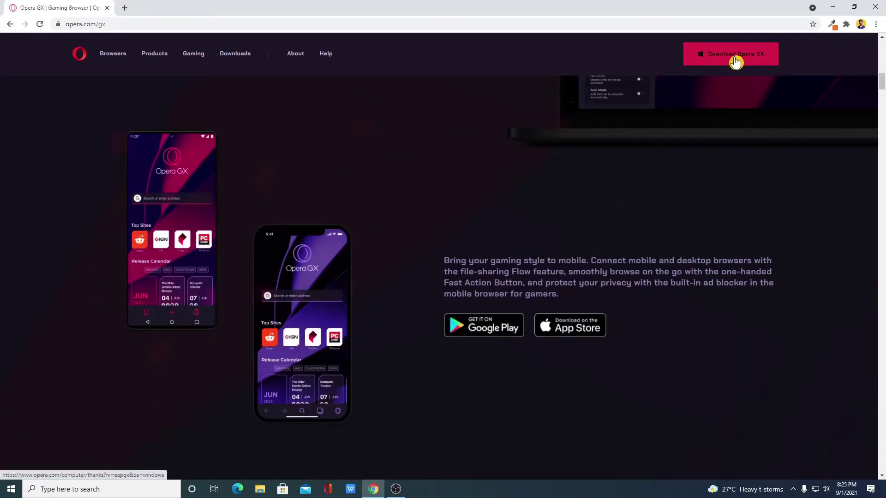
click(766, 59)
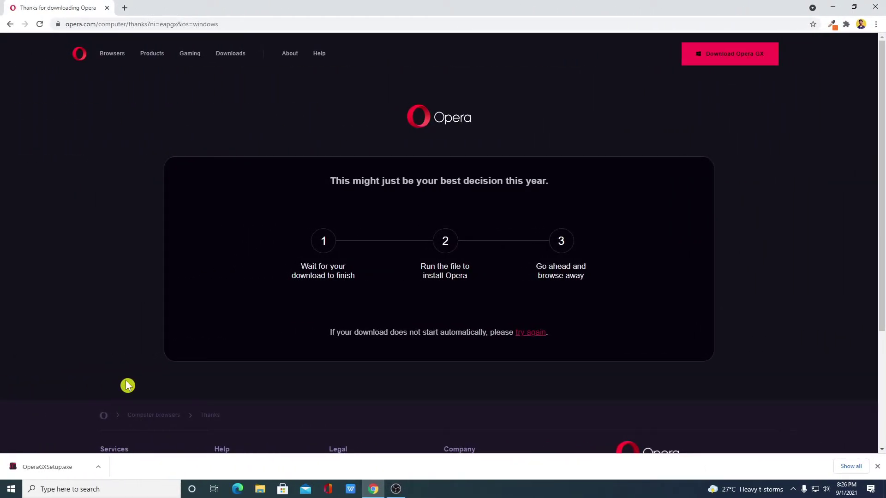
- Run OperaGXSetup.exe from the download bar, minimize Chrome, and install Opera GX
click(98, 470)
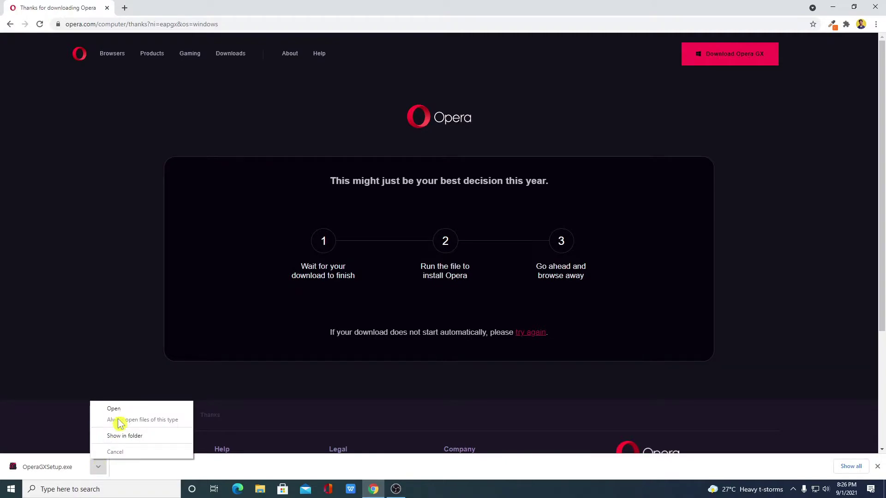
click(127, 408)
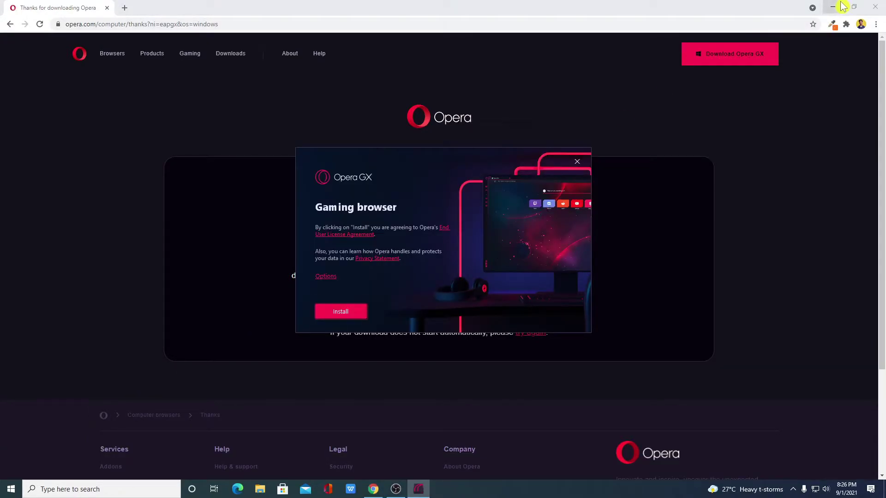
click(840, 6)
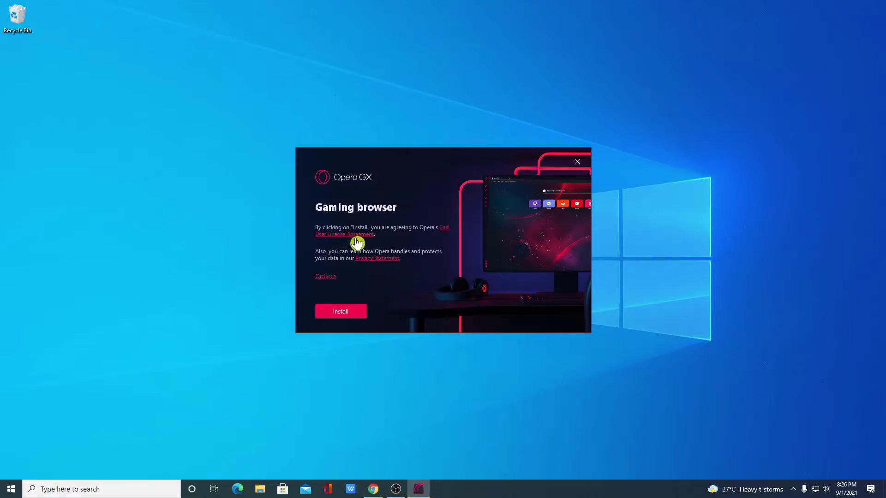
click(355, 314)
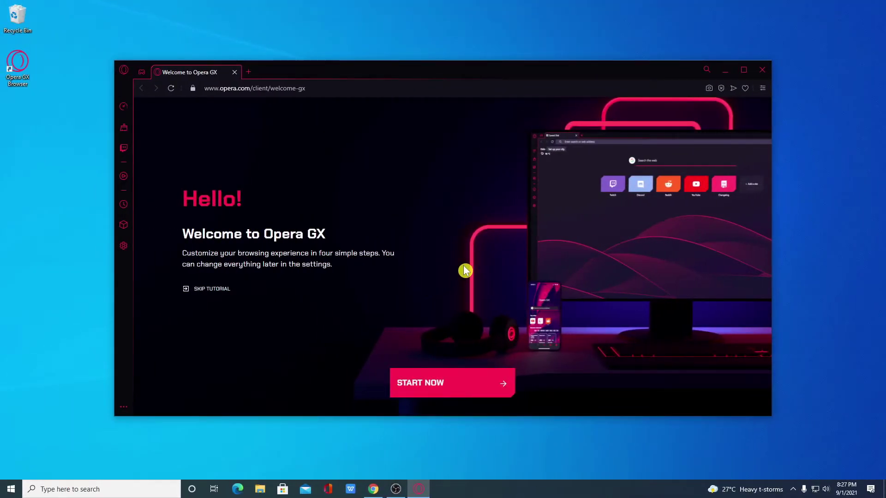
- Maximize Opera GX, start the welcome setup, and browse themes to Hackerman plus more wallpapers
click(743, 70)
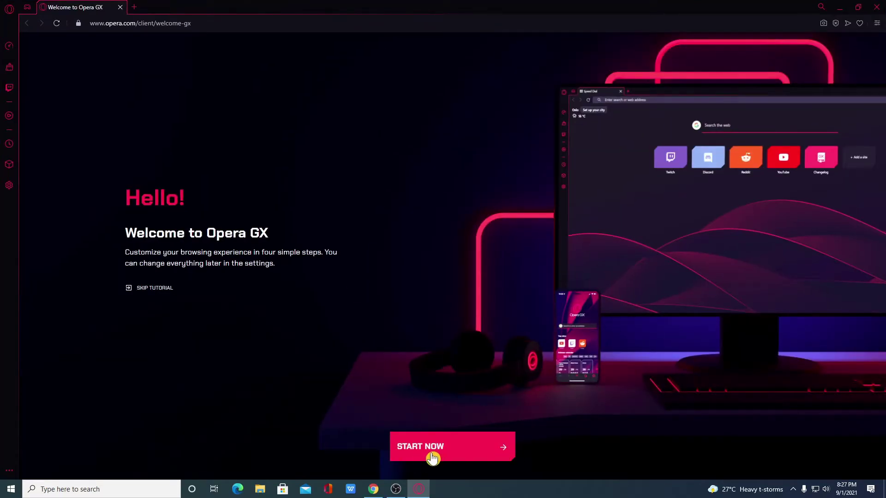
click(485, 450)
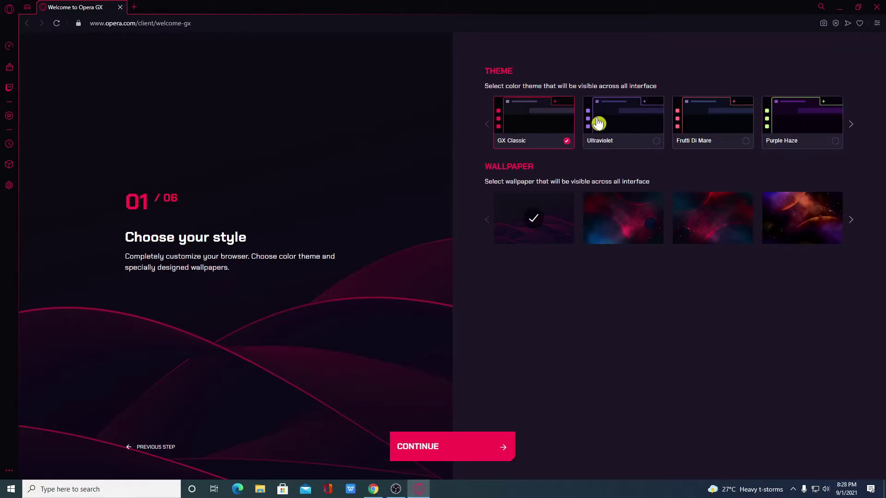
click(852, 128)
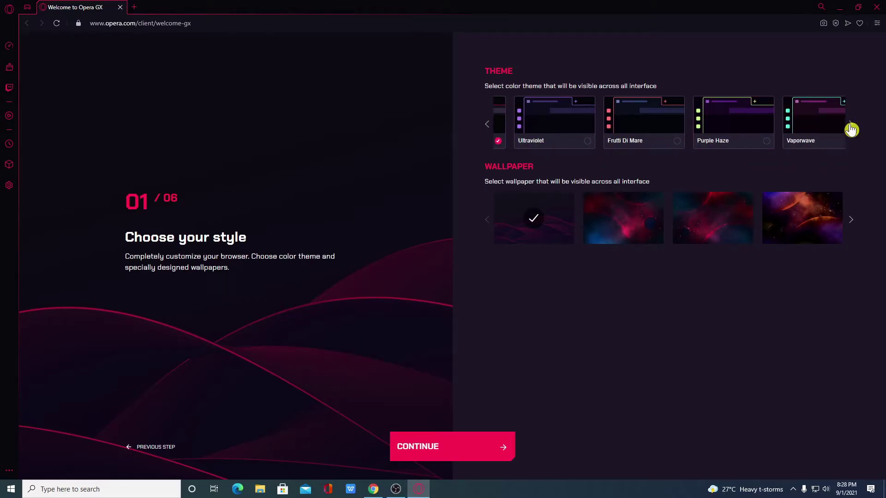
click(853, 127)
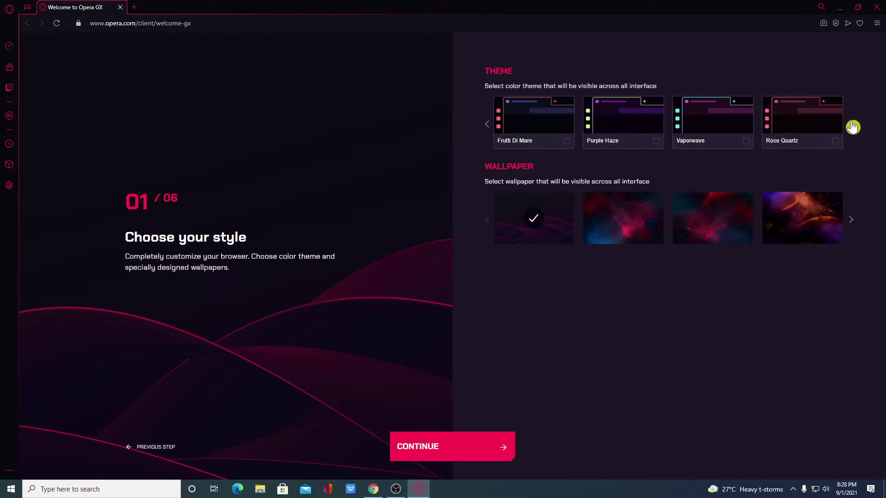
click(852, 127)
click(852, 127)
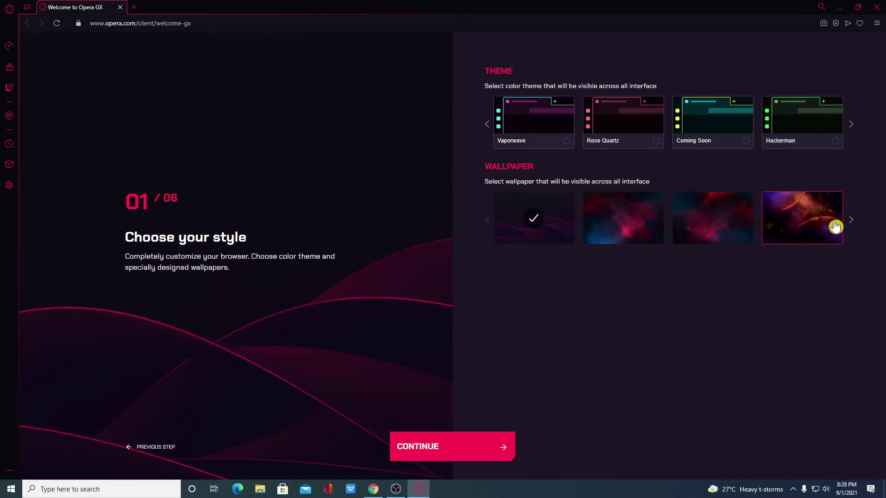
click(852, 223)
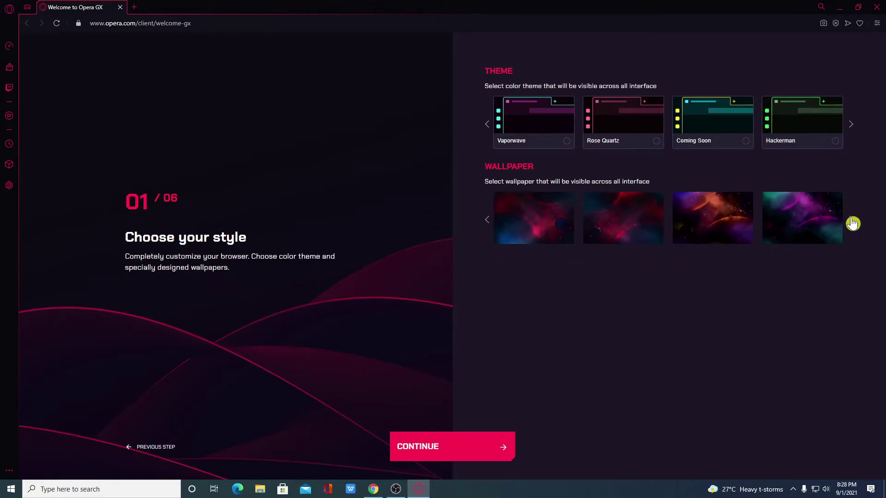
click(852, 223)
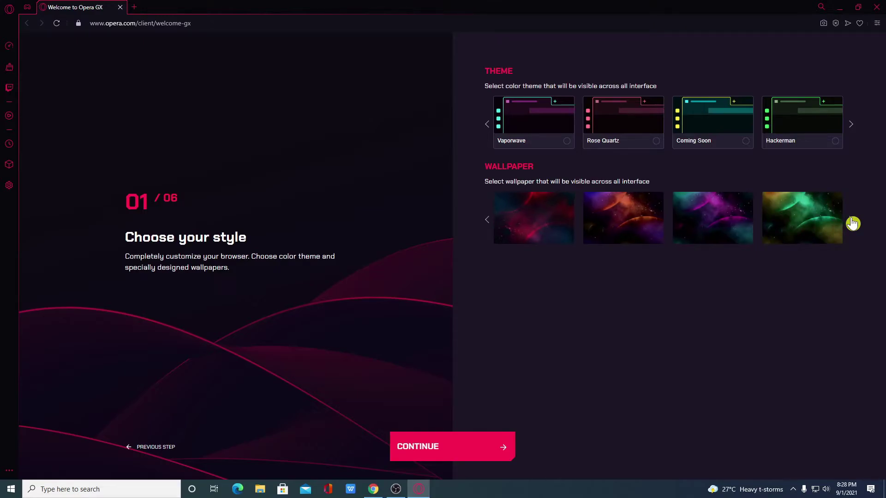
- Continue to the inventory step and enable Messenger, WhatsApp, Telegram and Discord
click(475, 459)
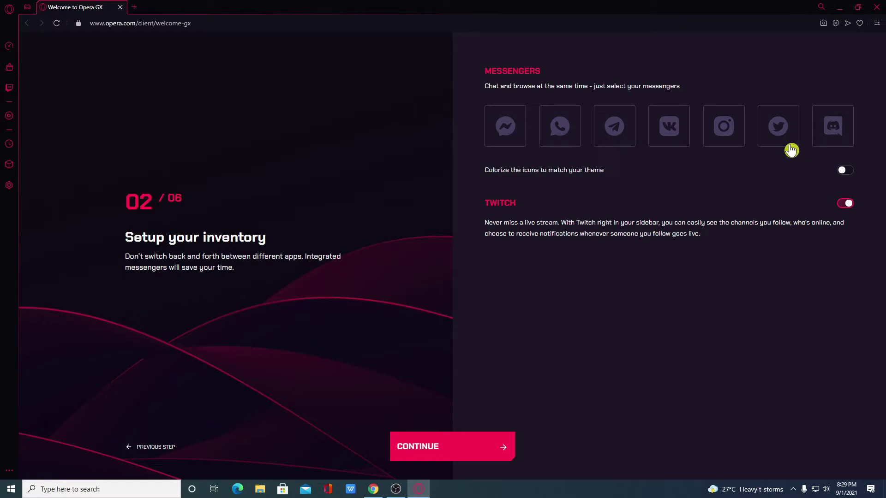
click(502, 142)
click(561, 137)
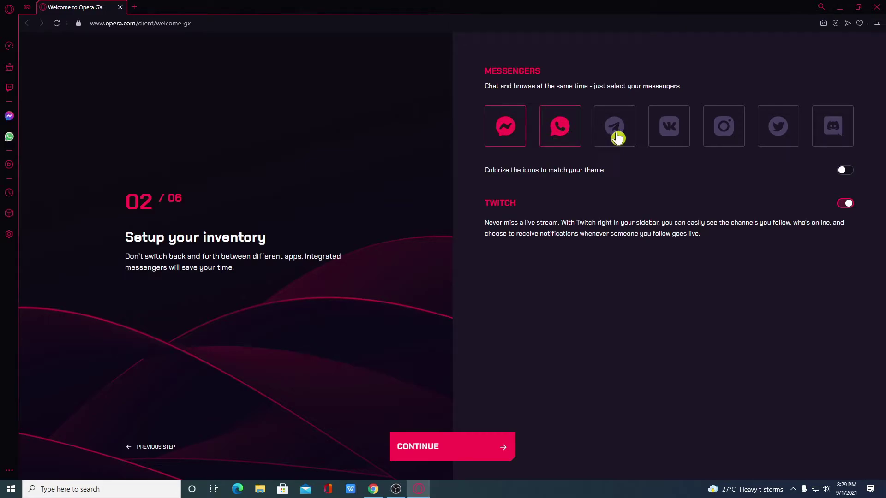
click(617, 137)
click(827, 140)
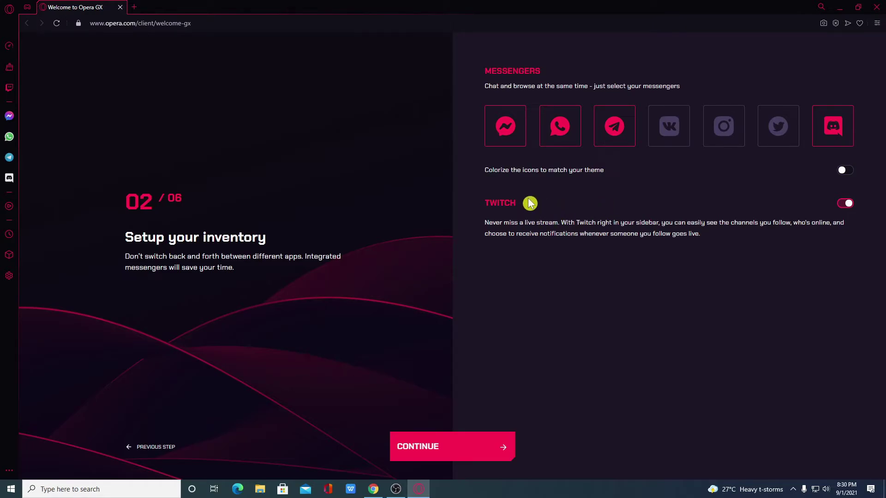
- Select and then clear text in the Twitch section, leaving the Twitch toggle on
drag(530, 202, 613, 223)
click(541, 215)
click(628, 210)
- Go to the browser sounds step, turn on Background Music, and browse more tracks
click(480, 451)
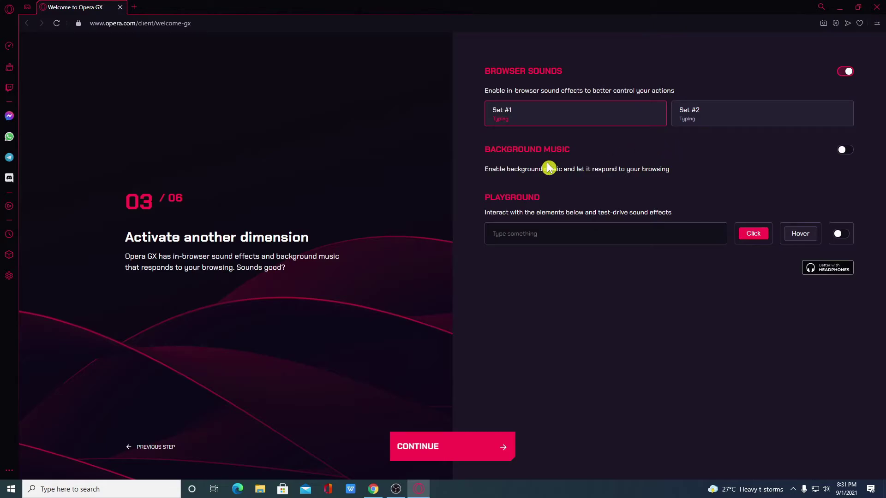
click(846, 152)
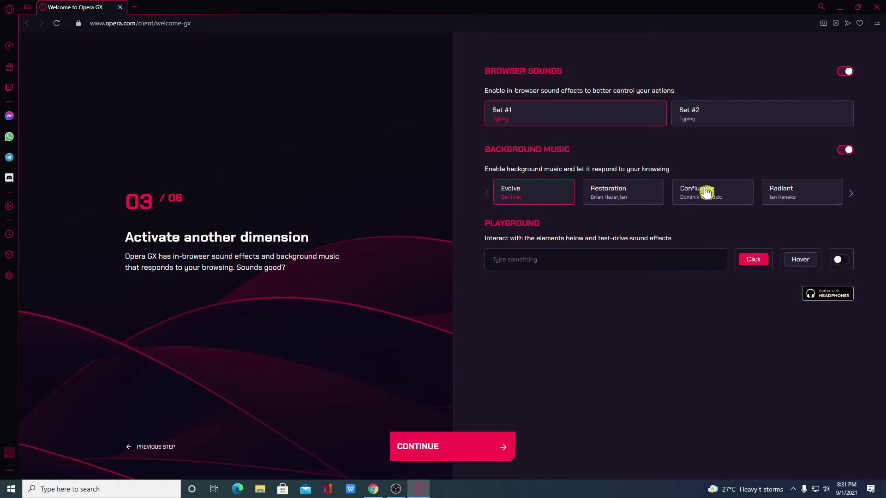
click(851, 196)
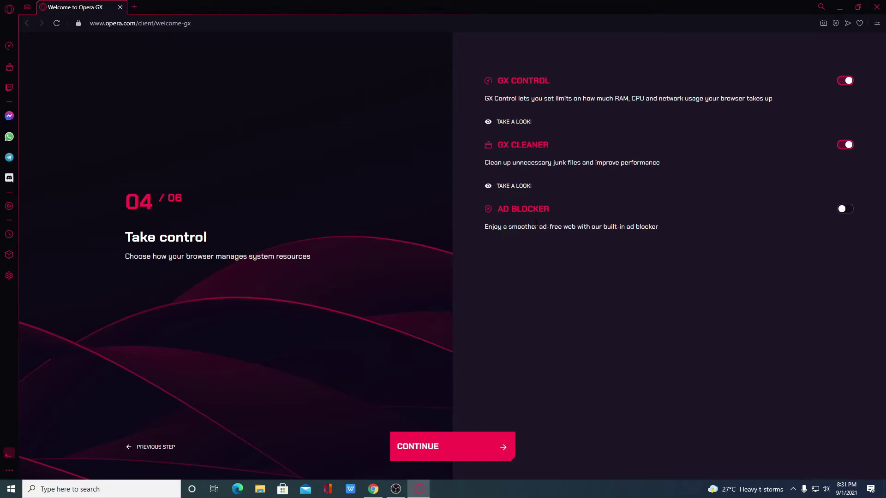
- Turn on Ad Blocker and Block Trackers, then continue to step 06 of 06
click(843, 211)
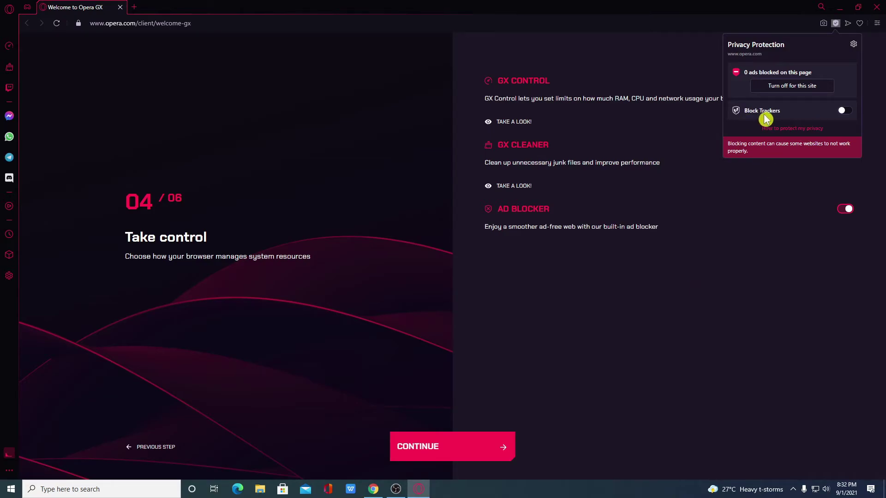
click(844, 115)
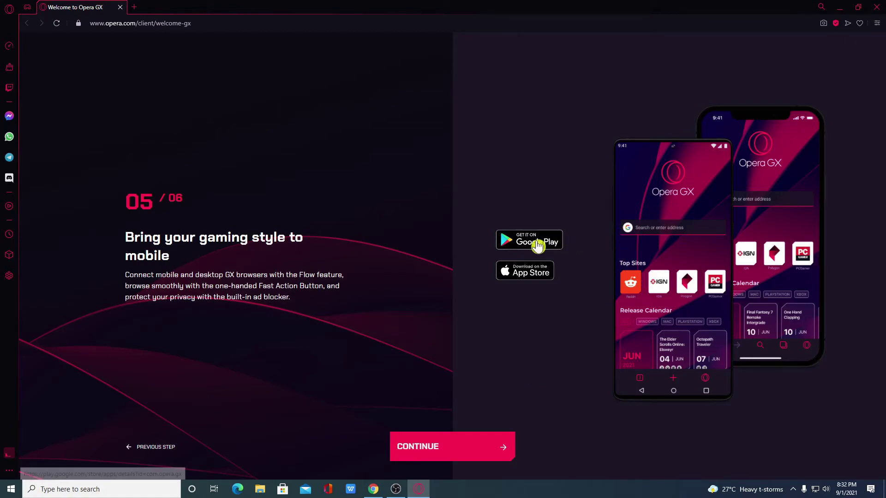
click(451, 454)
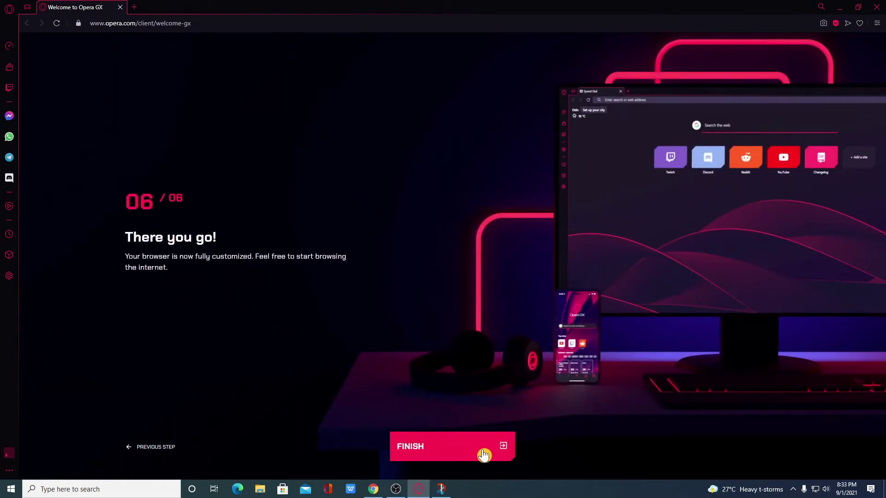
- Finish setup and switch on GX Control's Network (1 MB/s - 8 Mbps), RAM and CPU limiters
click(484, 455)
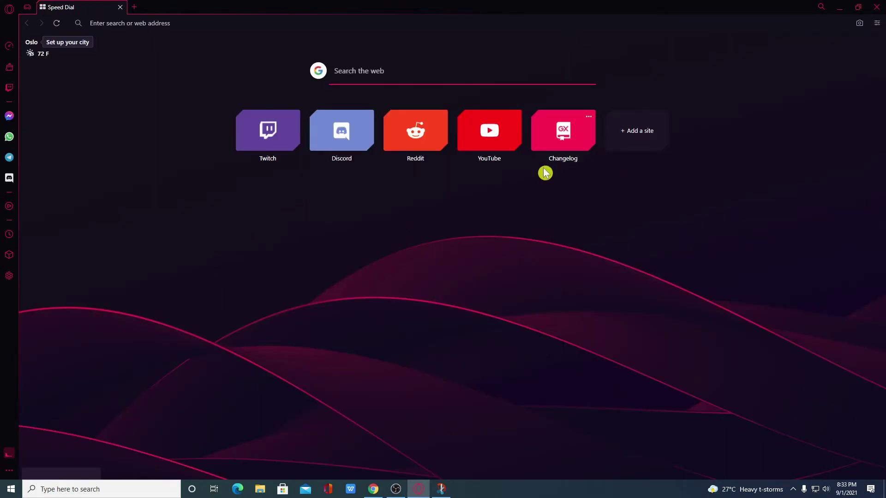
click(12, 46)
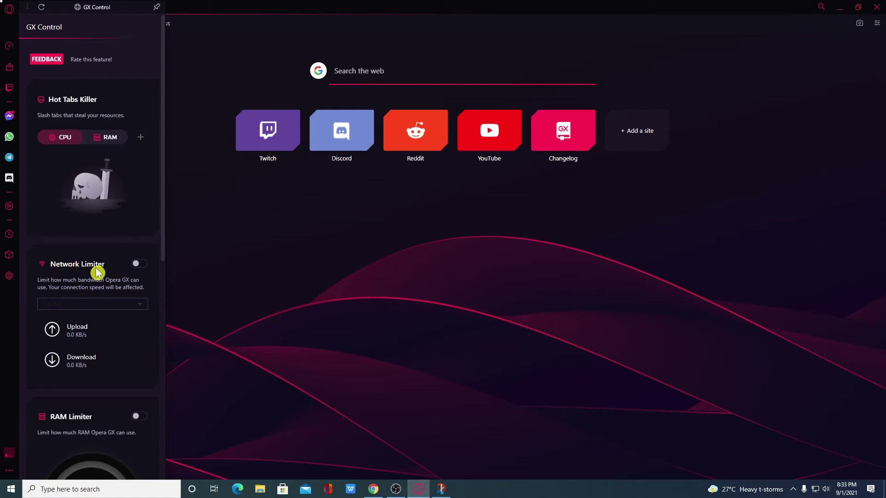
click(139, 265)
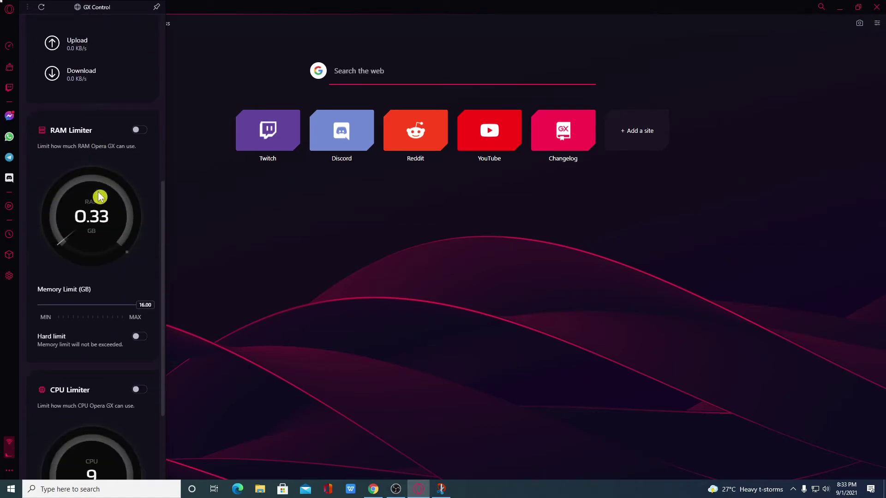
scroll(99, 197, down, 1)
click(138, 87)
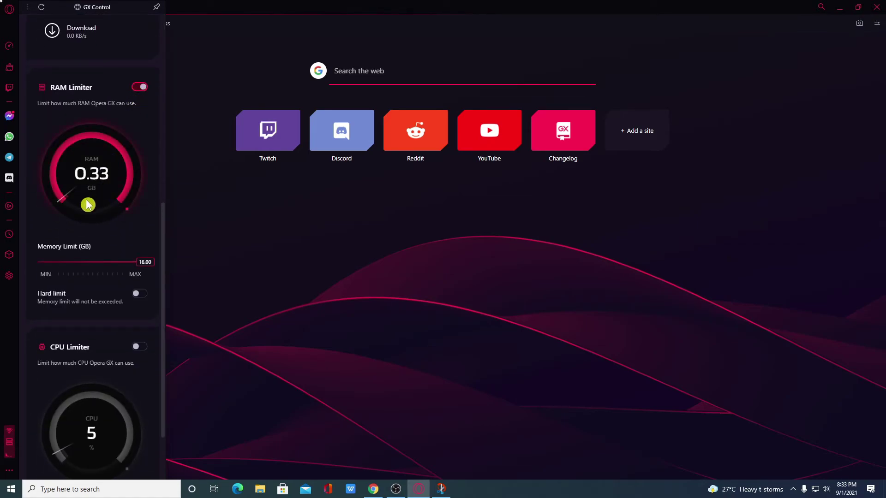
scroll(88, 205, down, 2)
click(140, 266)
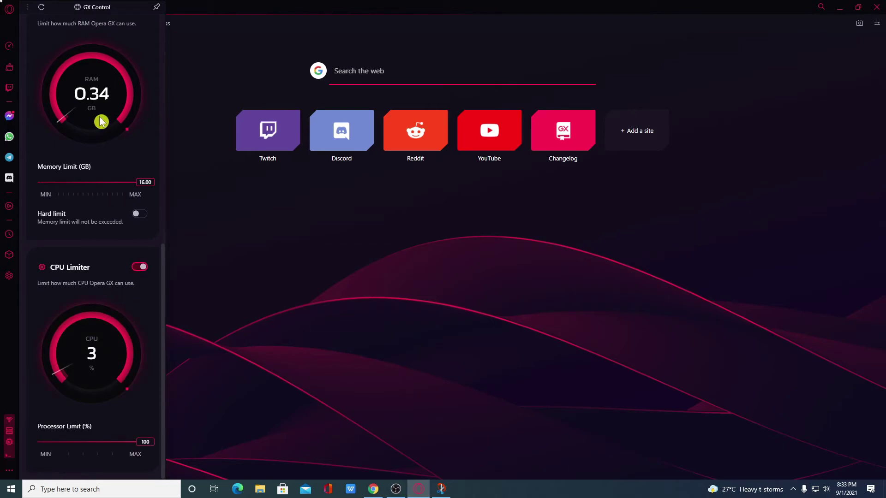
scroll(101, 121, up, 10)
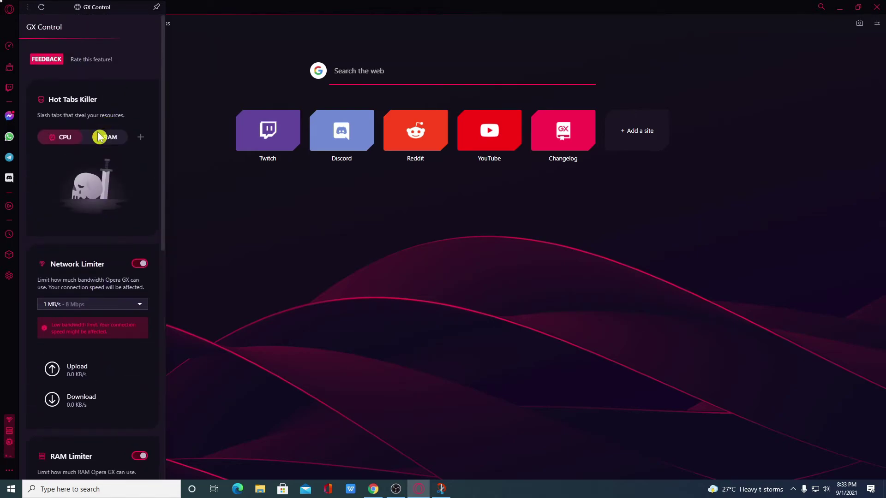
scroll(105, 200, down, 10)
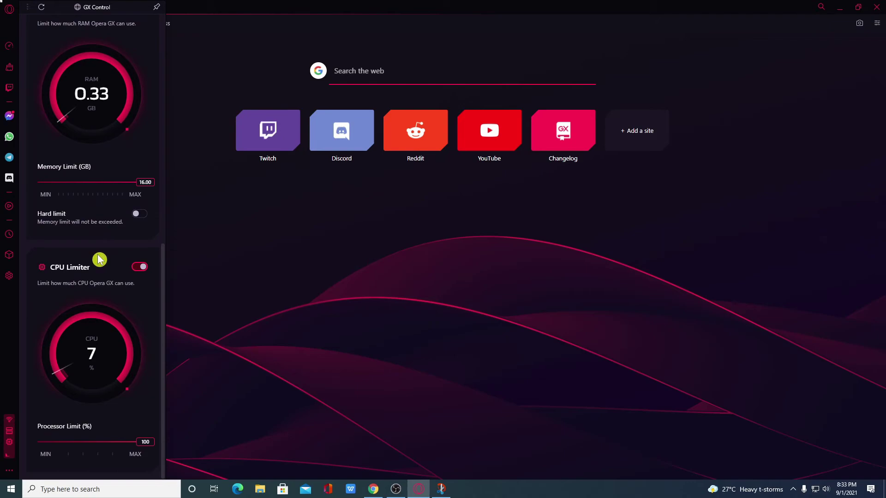
scroll(99, 260, up, 10)
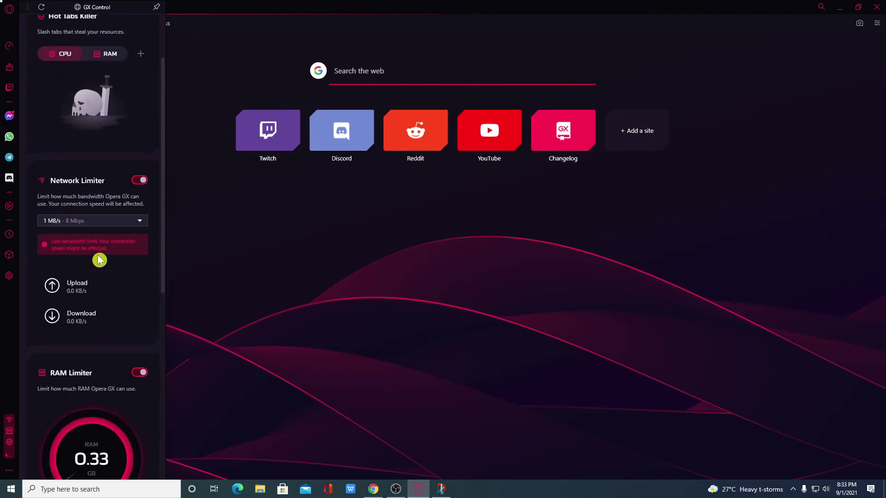
- Open GX Cleaner, start it to view the cleanup options, then close the panel
click(11, 70)
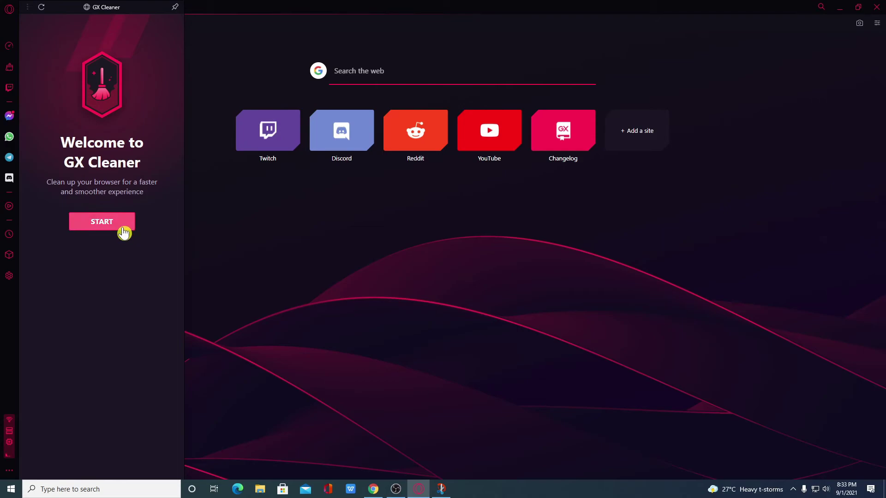
click(124, 233)
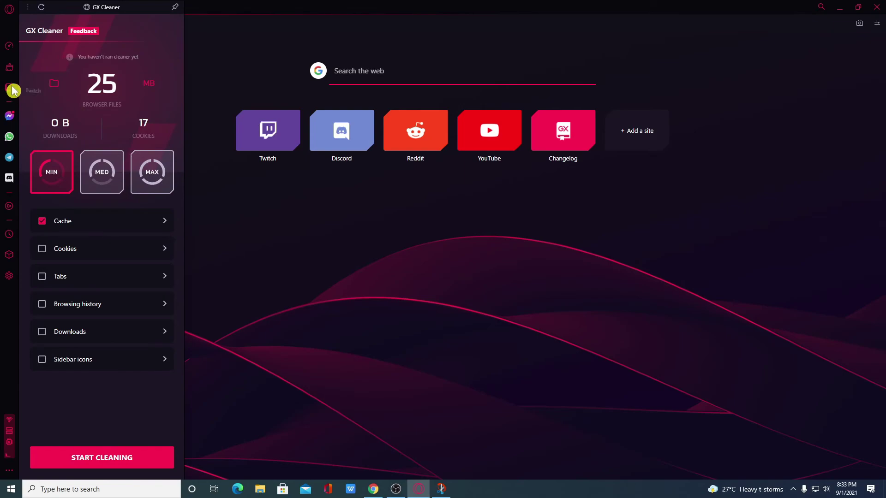
click(11, 92)
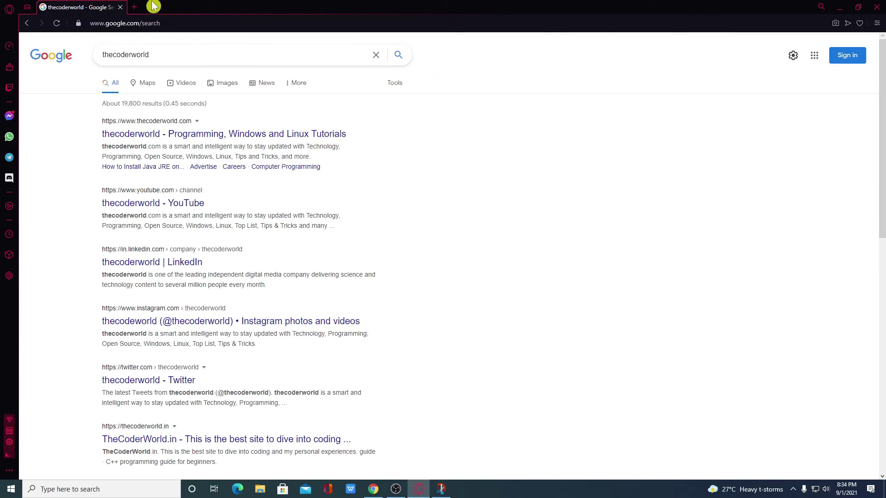
- Open a new Speed Dial tab and restore the Opera GX window to a smaller size
click(134, 7)
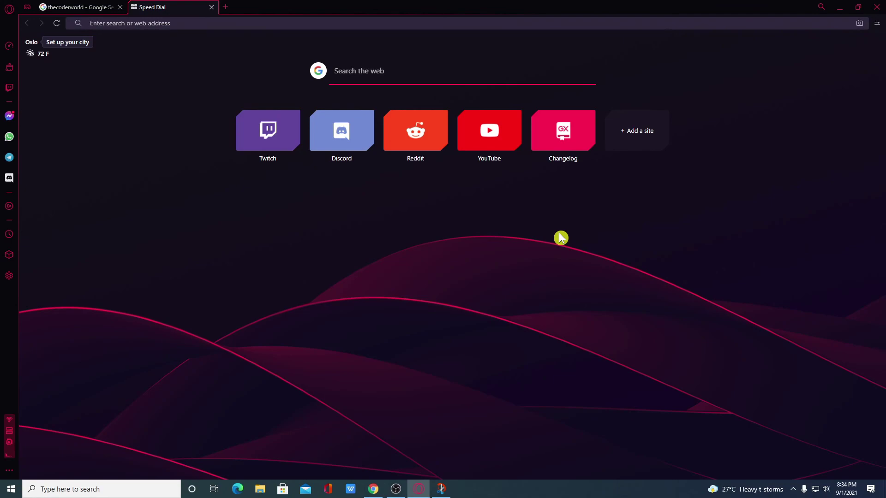
click(858, 7)
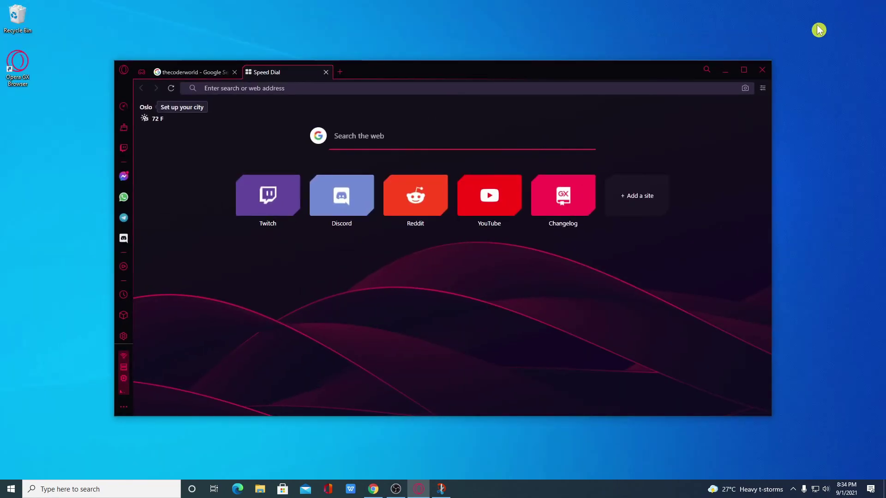